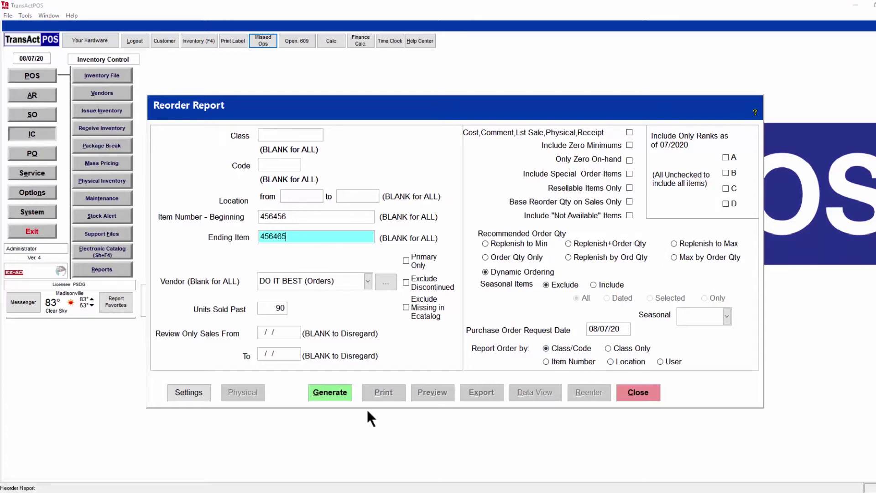
Step: Generate the reorder report for DO IT BEST (Orders) items 456456 to 456465, preview it, and close the preview
left_click(329, 395)
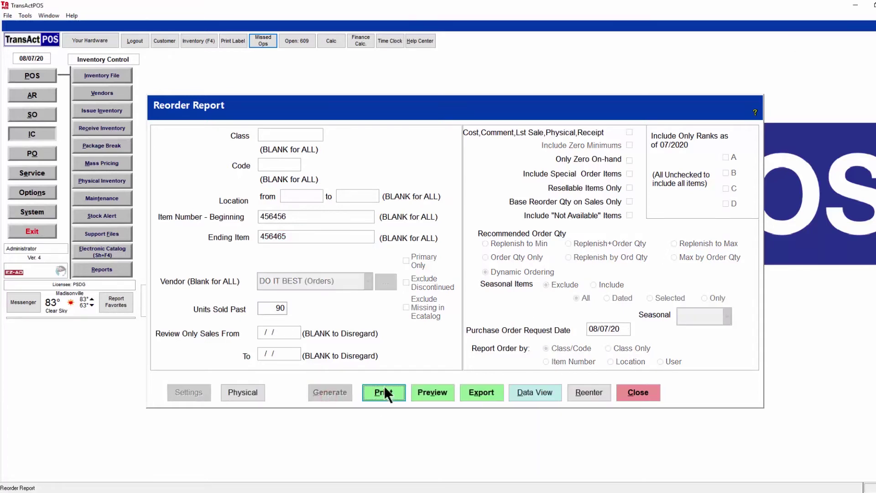
left_click(439, 389)
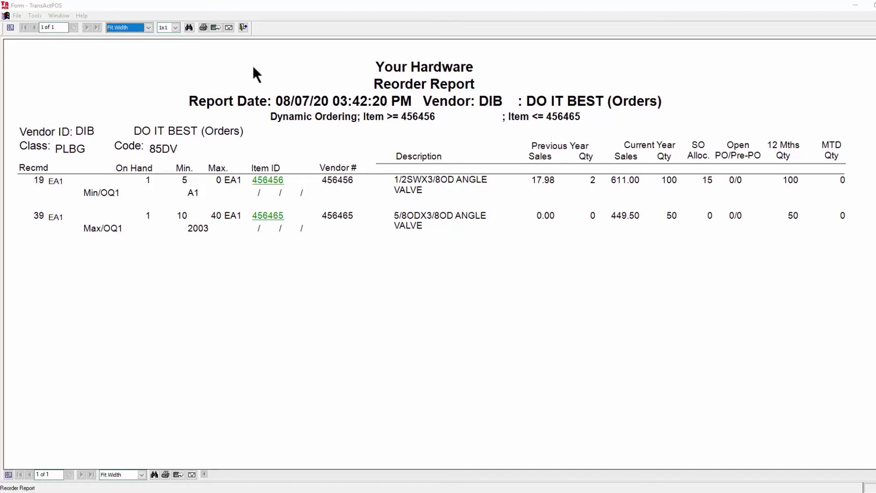
left_click(243, 27)
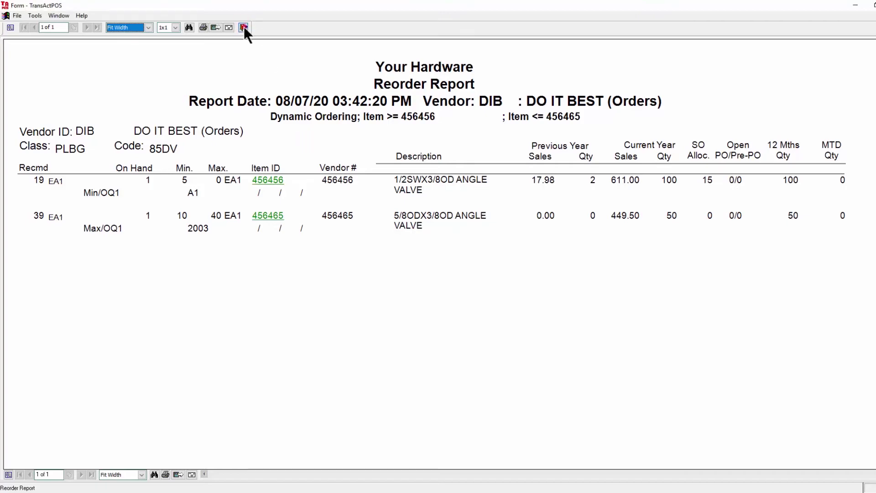
left_click(244, 27)
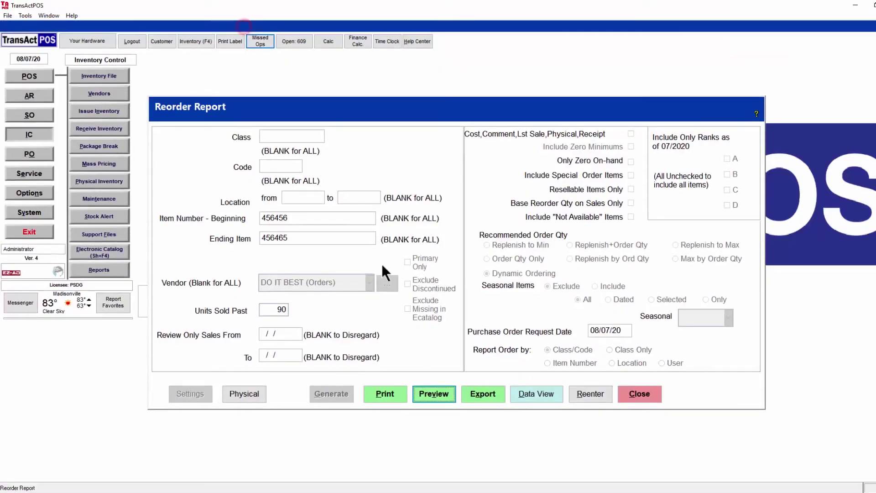
Step: Export the reorder report with IOR Export and open the partial order for editing
left_click(477, 395)
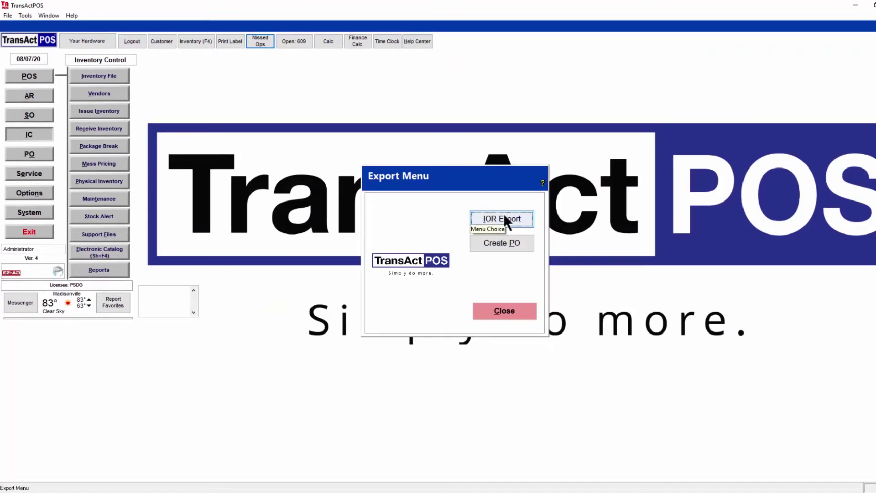
left_click(516, 217)
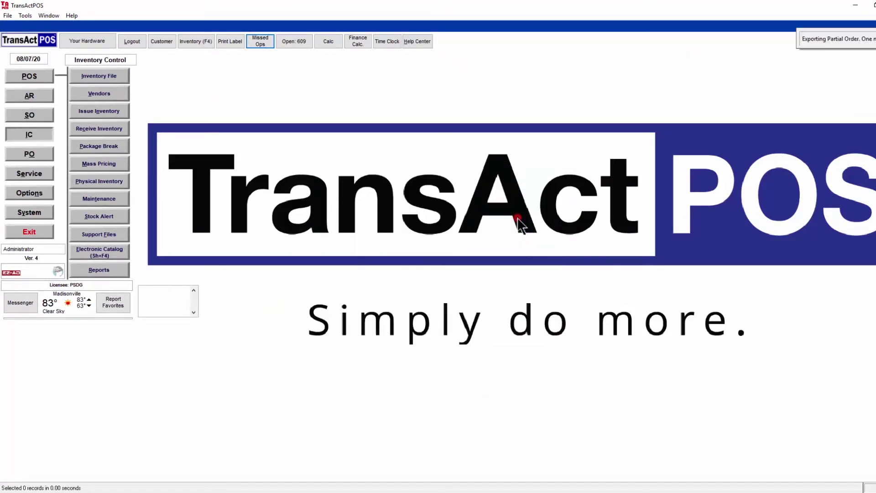
left_click(515, 217)
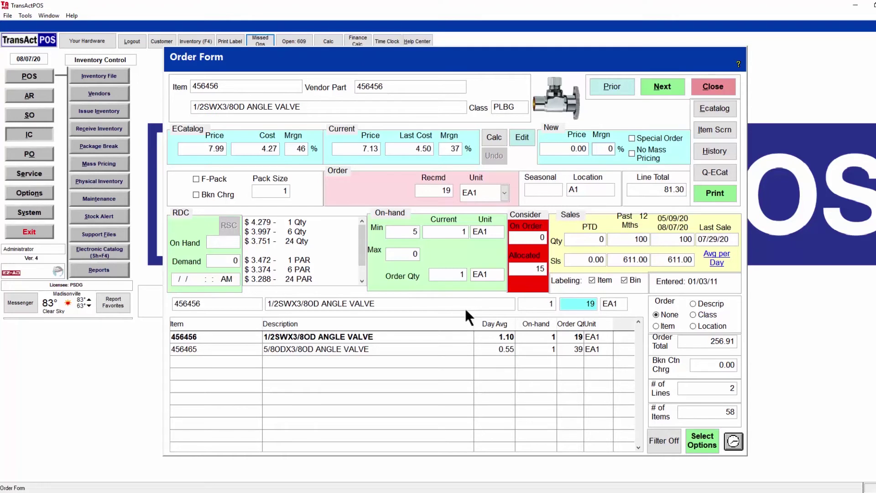
Step: Set the order quantities to 20 for item 456456 and 30 for item 456465, then return to the 456456 line
type("20")
key("Return")
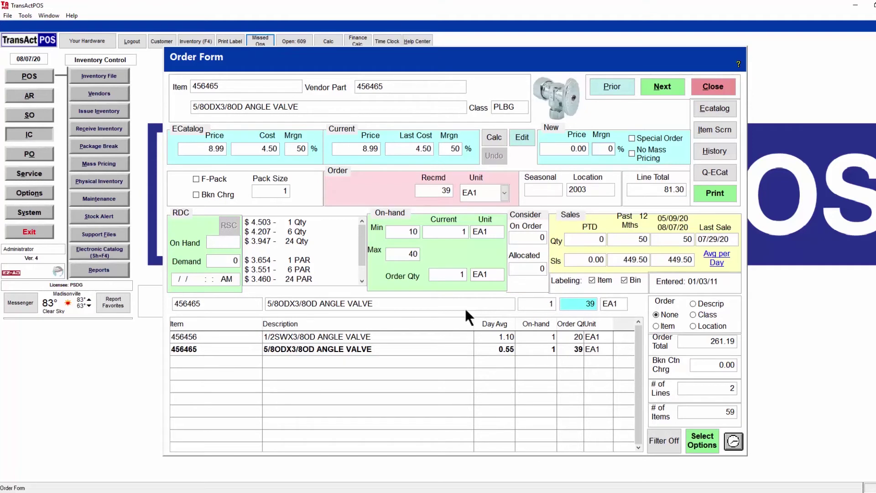
type("30")
key("Return")
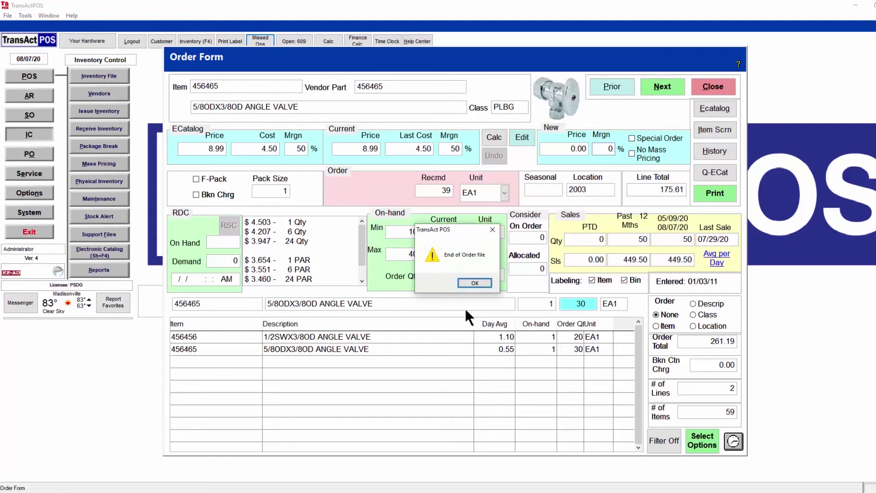
key("Return")
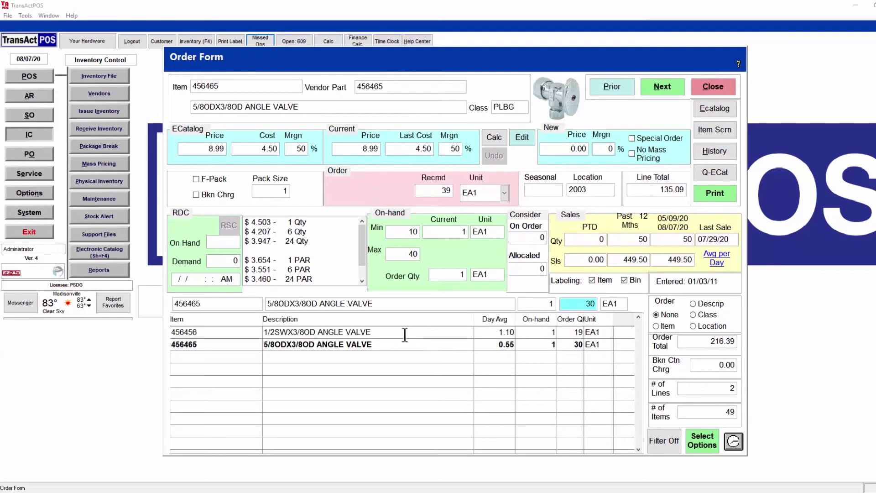
left_click(404, 333)
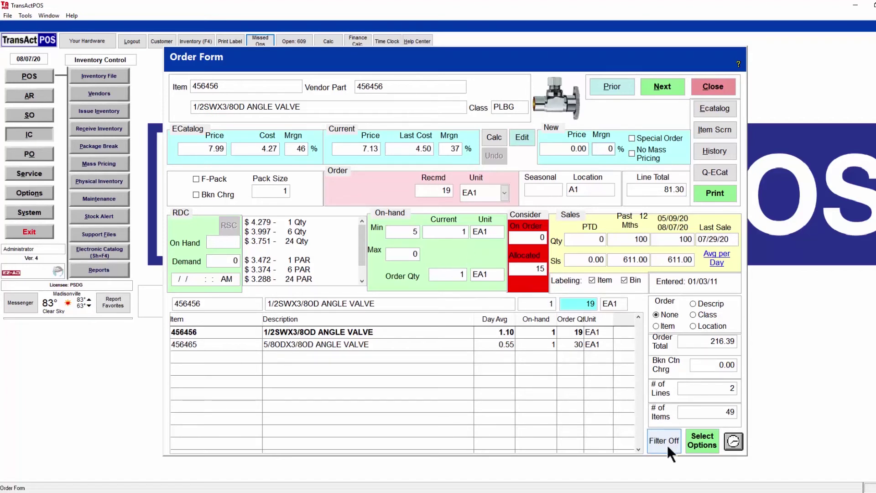
Step: Set the order form's background color for Qty Changed lines to pink in the color selections
left_click(701, 445)
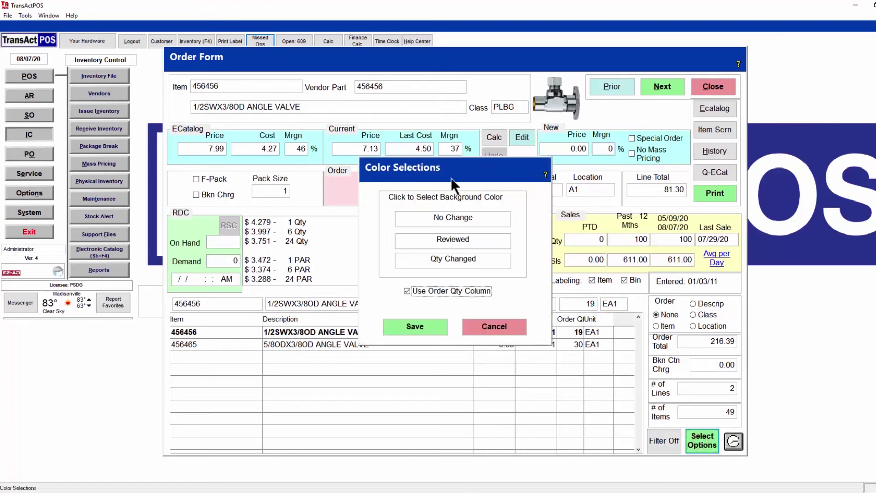
left_click_drag(447, 181, 581, 176)
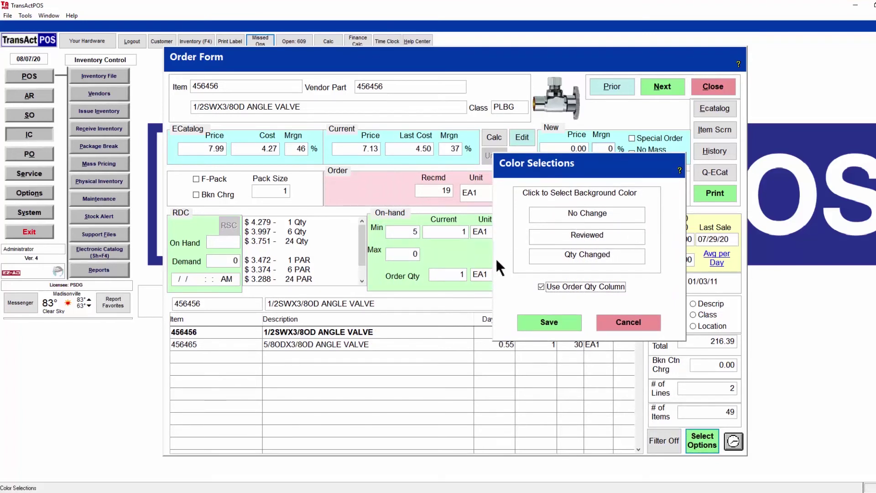
left_click(584, 256)
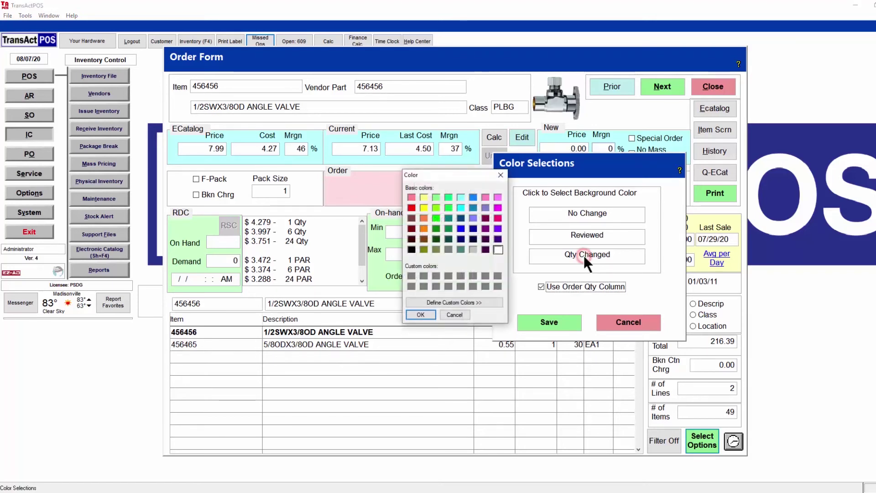
left_click(449, 206)
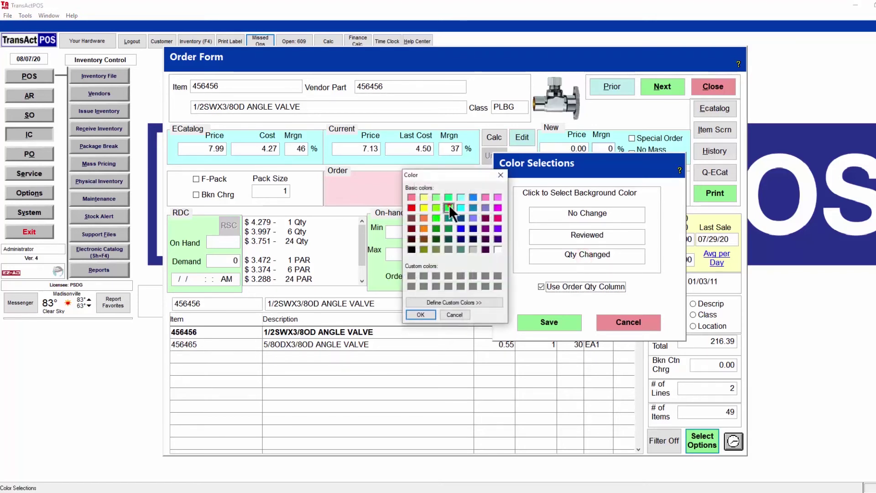
left_click(498, 198)
left_click(422, 314)
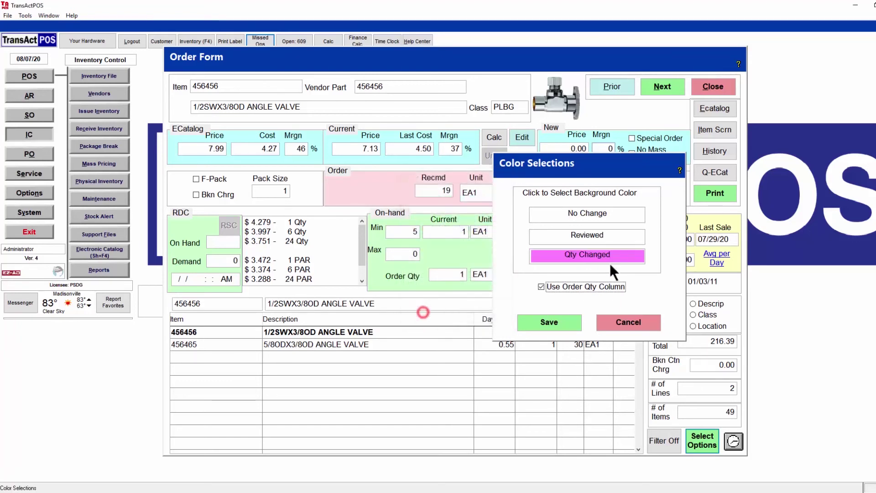
Step: Set the background colors to green for Reviewed lines and cyan for No Change lines
left_click(580, 233)
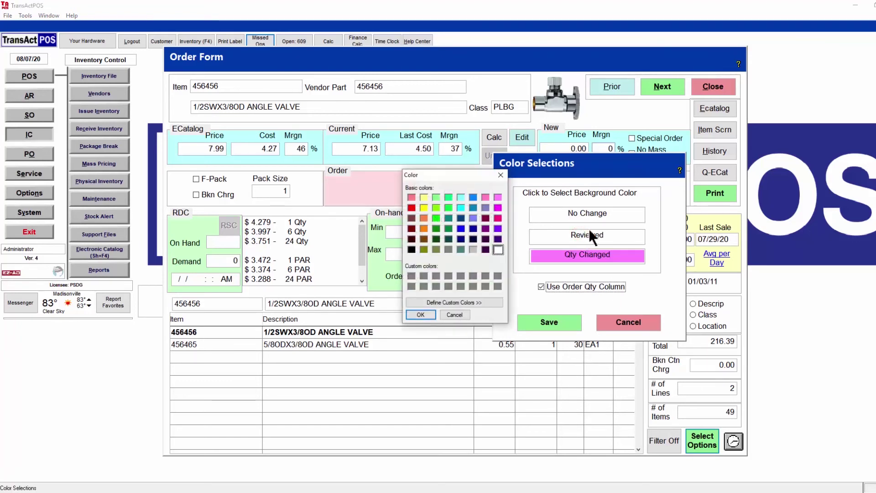
left_click(448, 197)
left_click(418, 314)
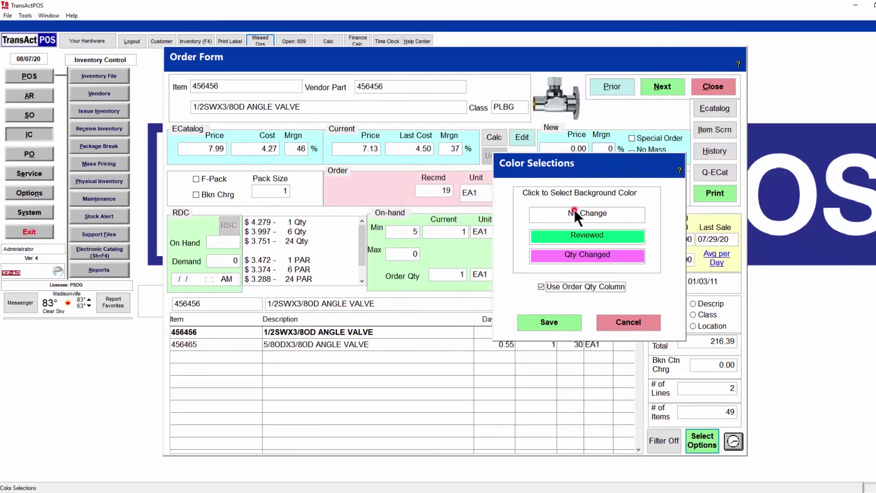
left_click(574, 211)
left_click(461, 207)
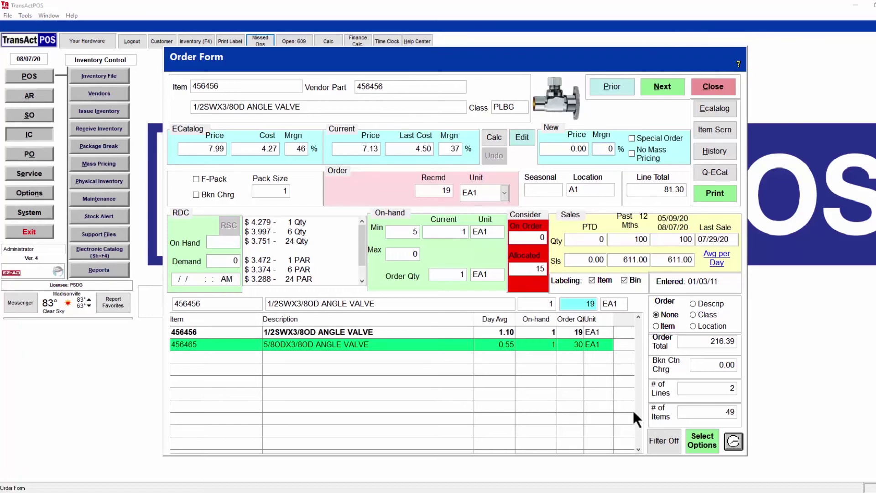
Step: Close the partial order's form and save its lines to the Complete Order
left_click(712, 86)
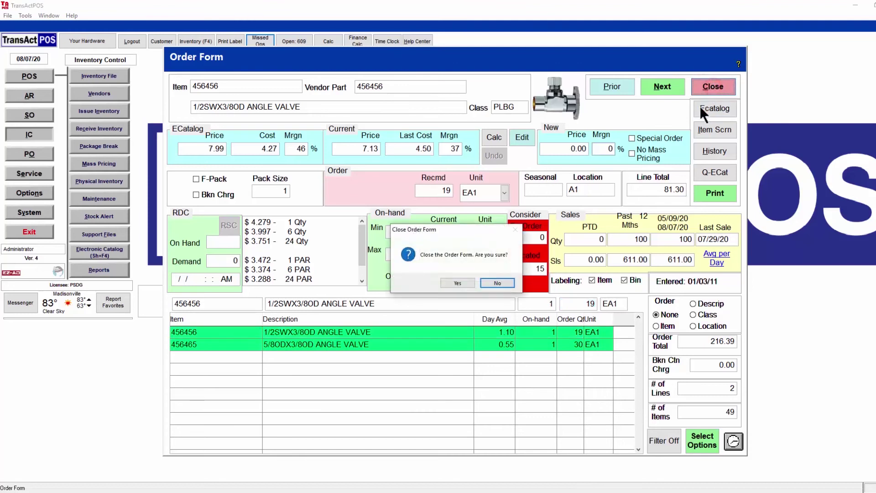
left_click(455, 281)
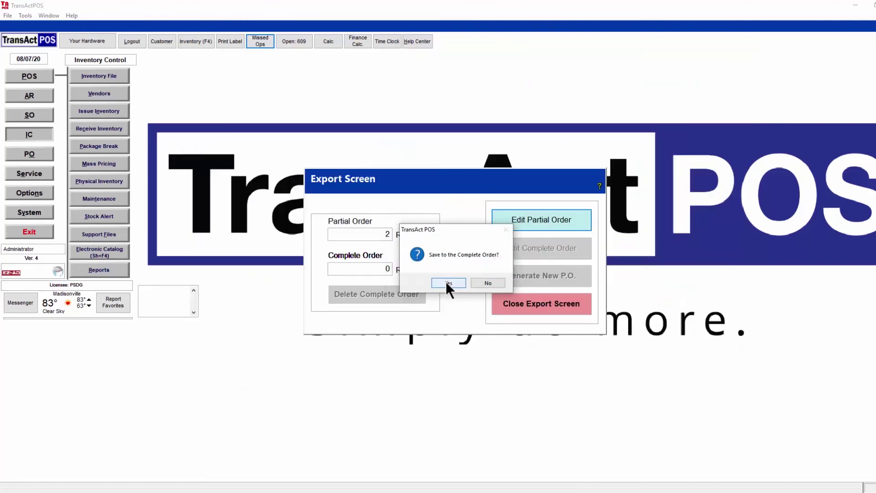
left_click(447, 282)
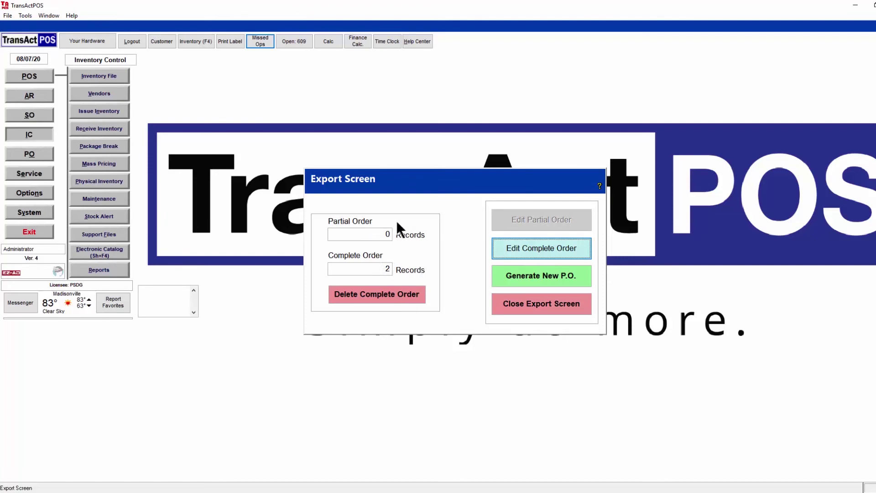
Step: Close the export screen, the Reorder Report and the Master Report Menu
left_click(523, 306)
left_click(646, 389)
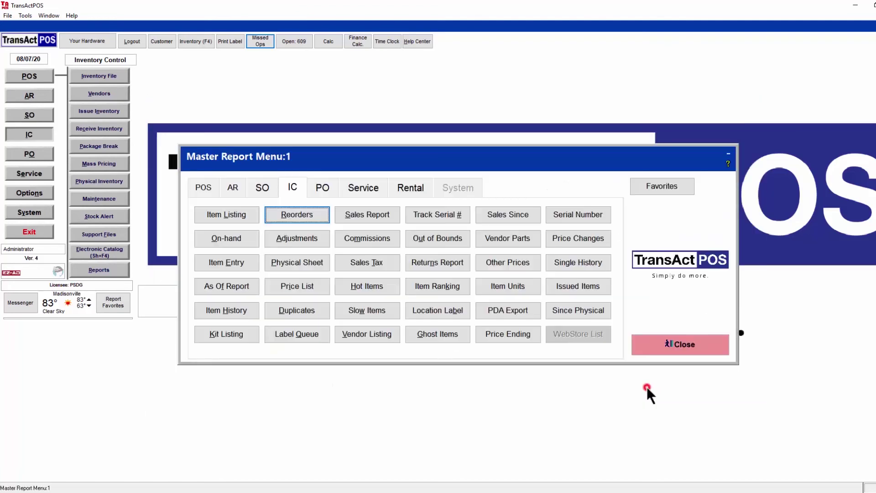
left_click(656, 347)
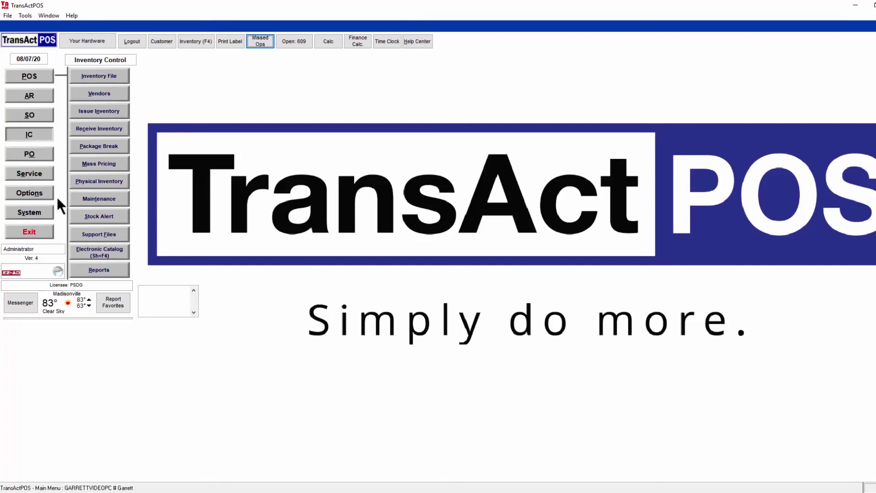
Step: Open the complete order for editing from the Do it Best IOR export screen
left_click(30, 213)
left_click(29, 193)
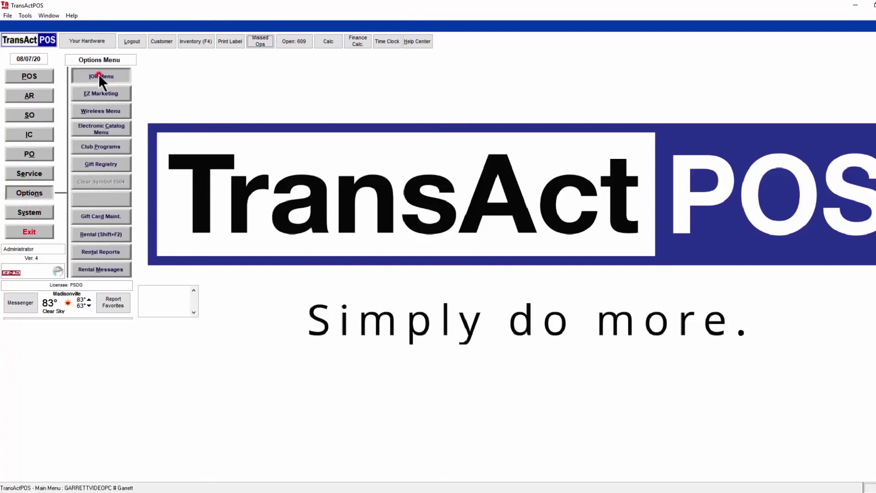
left_click(98, 75)
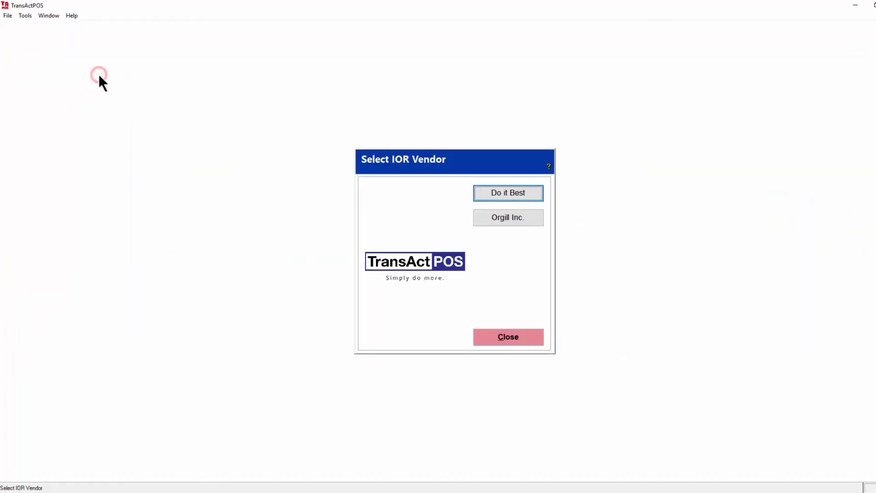
left_click(496, 189)
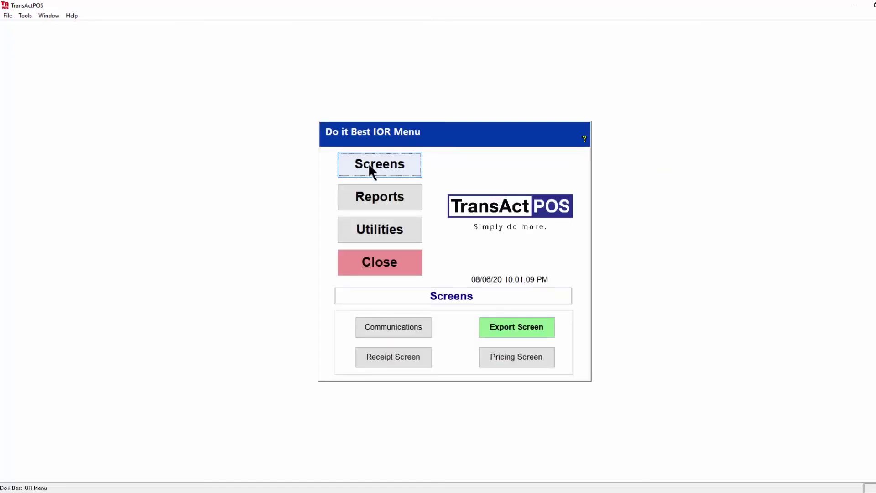
left_click(513, 329)
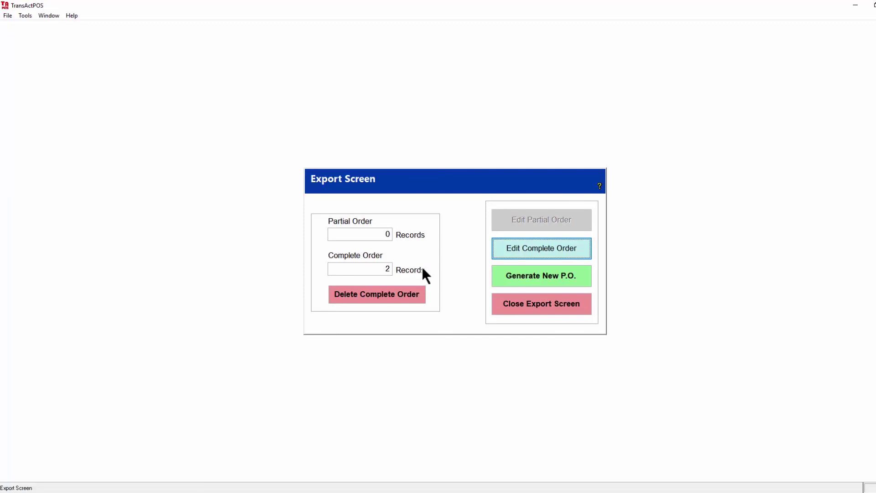
left_click(516, 249)
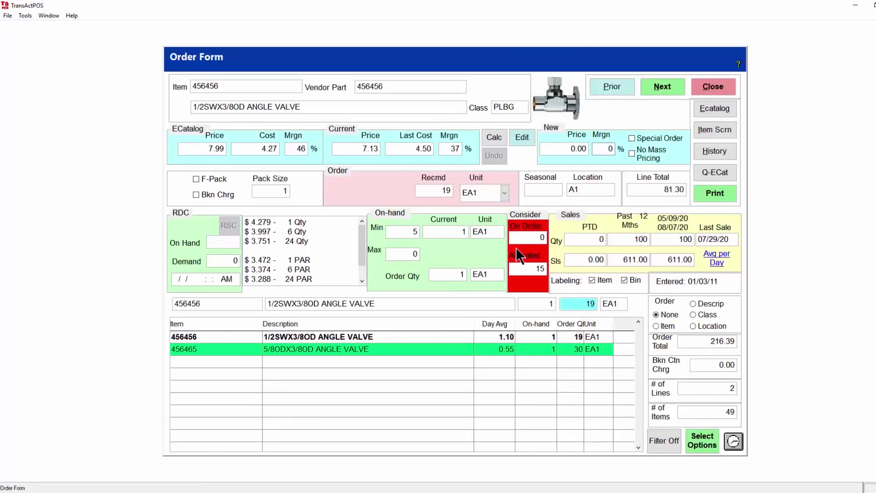
Step: Close the complete order's form and save it to the Complete Order again
left_click(709, 87)
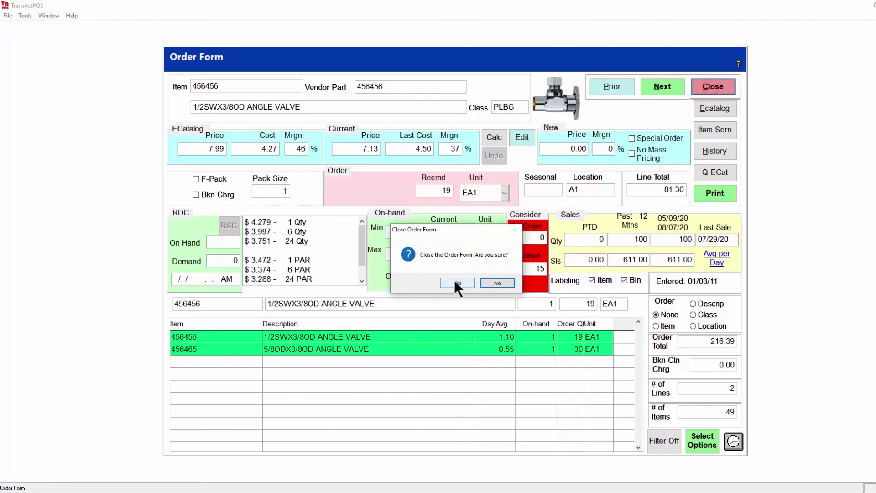
left_click(464, 283)
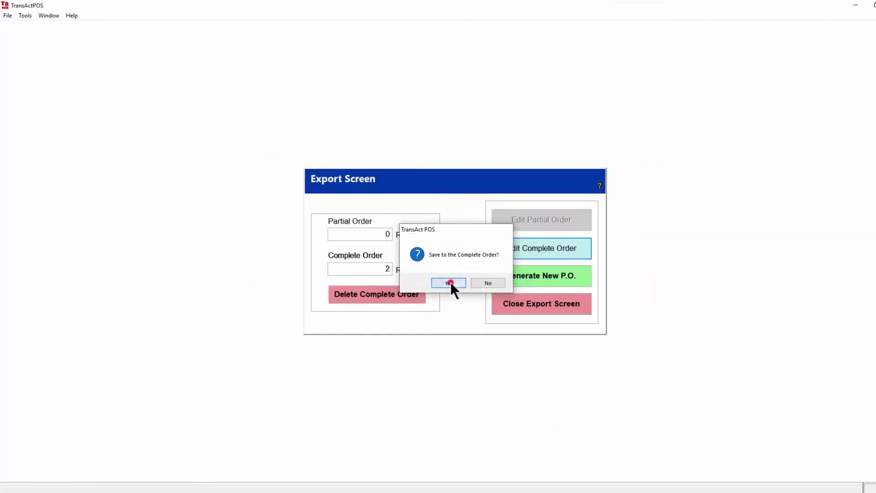
left_click(450, 281)
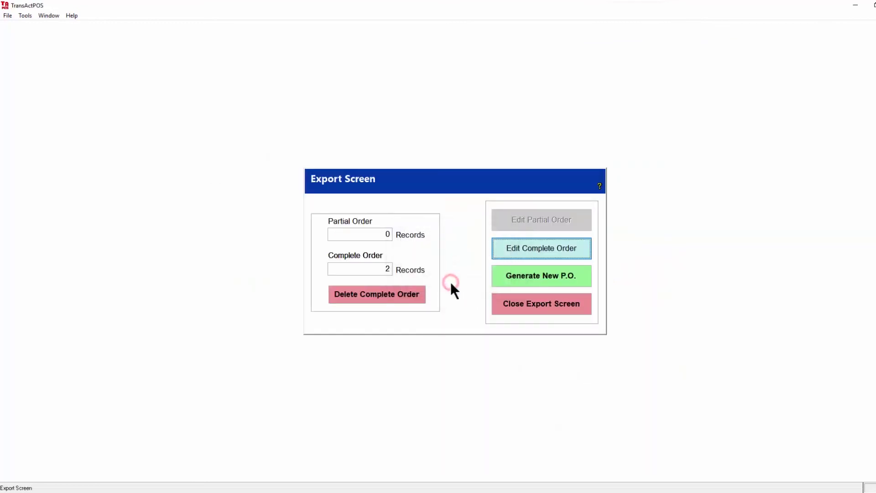
Step: Generate a new P.O. from the complete order, answer the prompts, and close the export screen
left_click(525, 279)
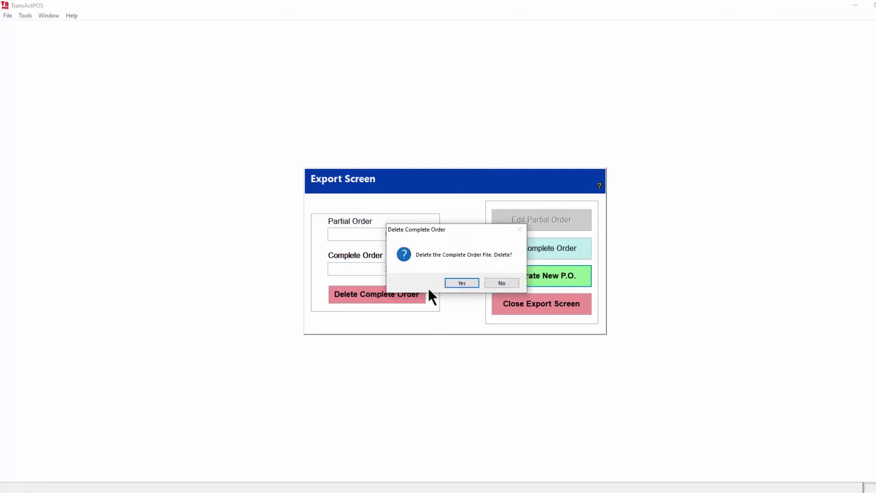
left_click(456, 283)
left_click(470, 283)
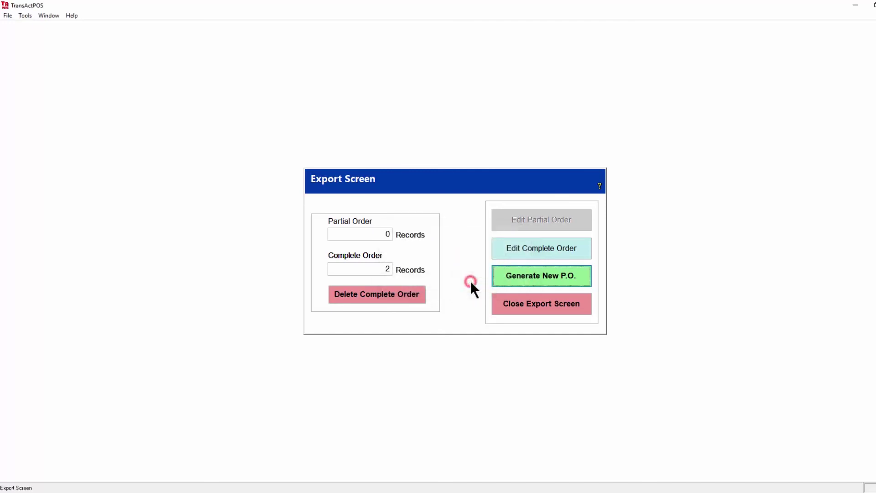
left_click(529, 307)
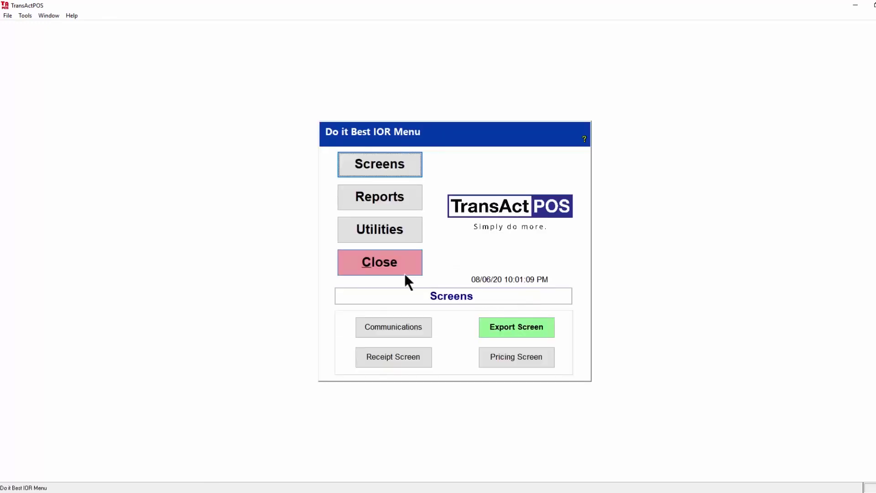
Step: Close the Do it Best IOR Menu and open the existing DO IT BEST (Orders) purchase order through Modify PO
left_click(396, 270)
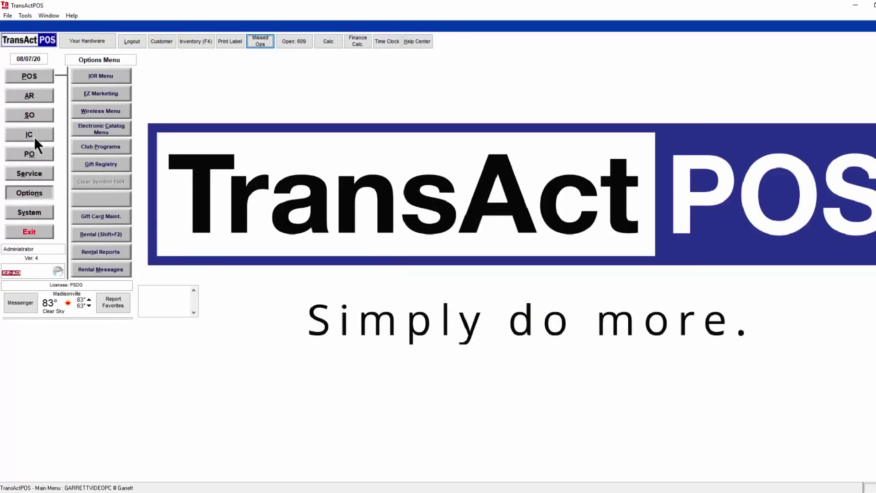
left_click(30, 149)
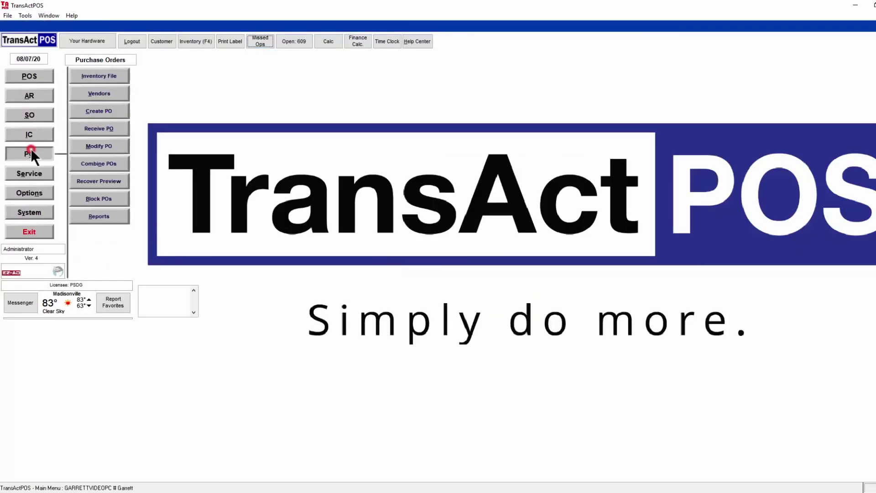
left_click(104, 146)
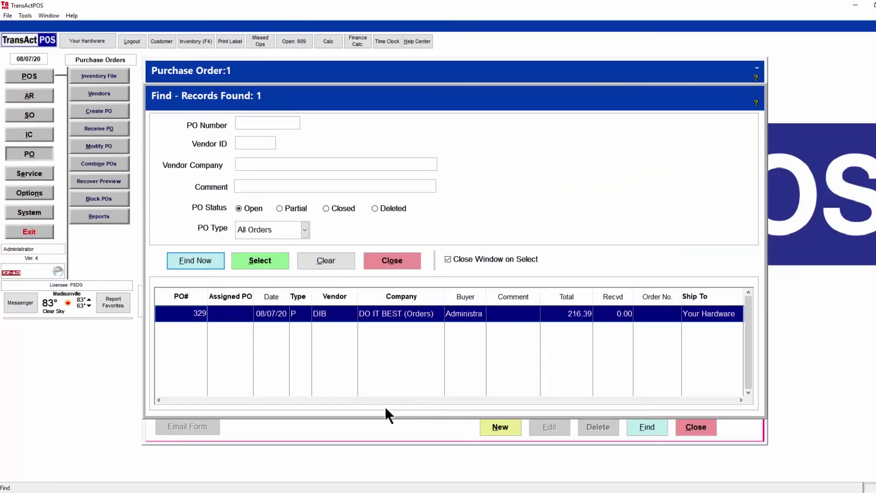
left_click(261, 261)
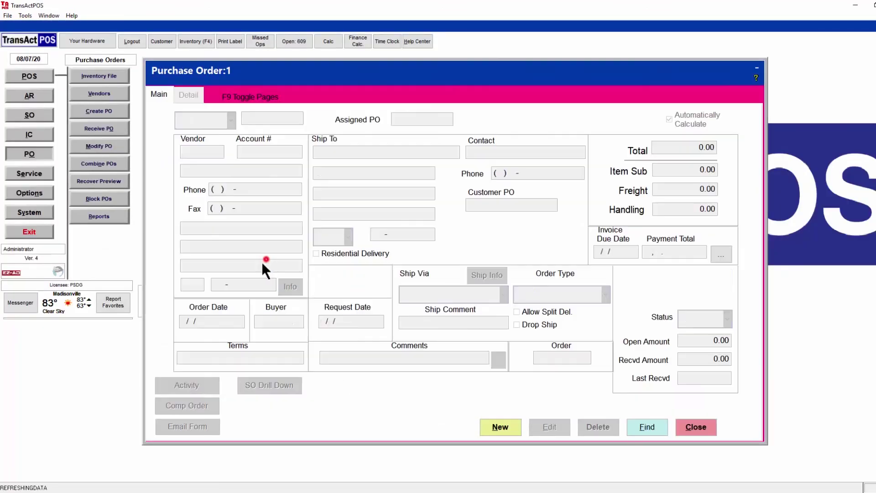
Step: Open the purchase order's line-item detail for editing and save the order
left_click(185, 91)
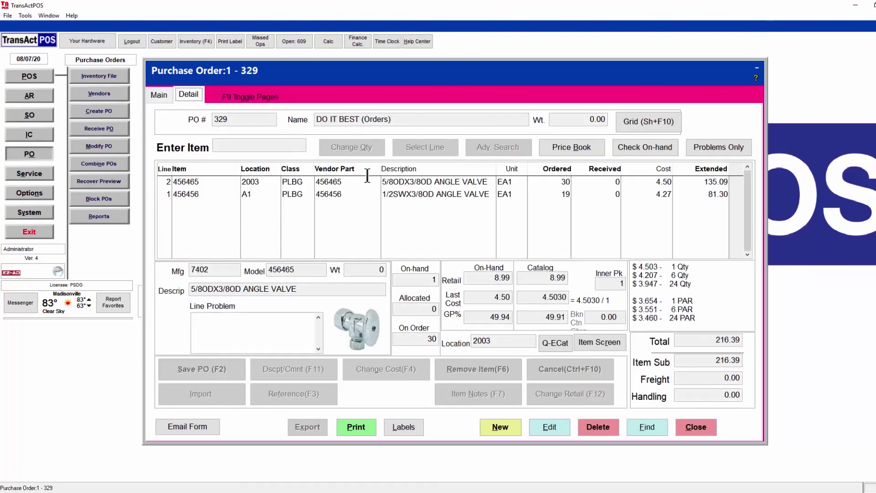
left_click(550, 427)
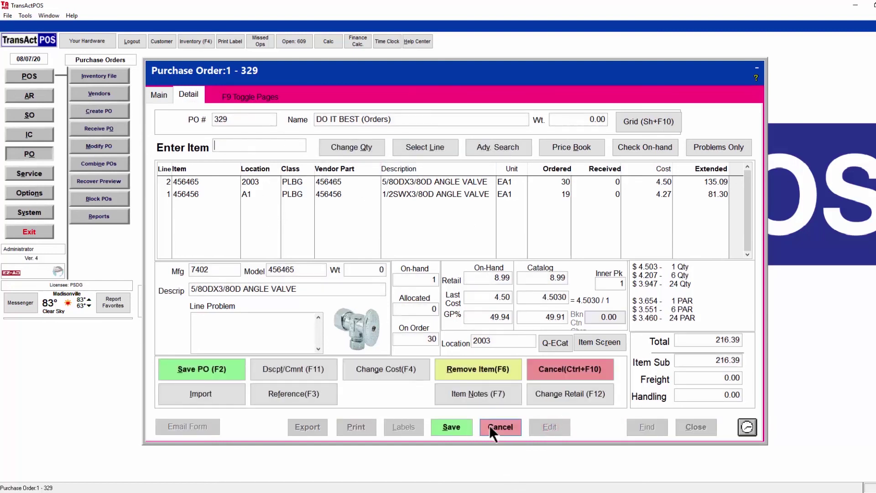
left_click(451, 427)
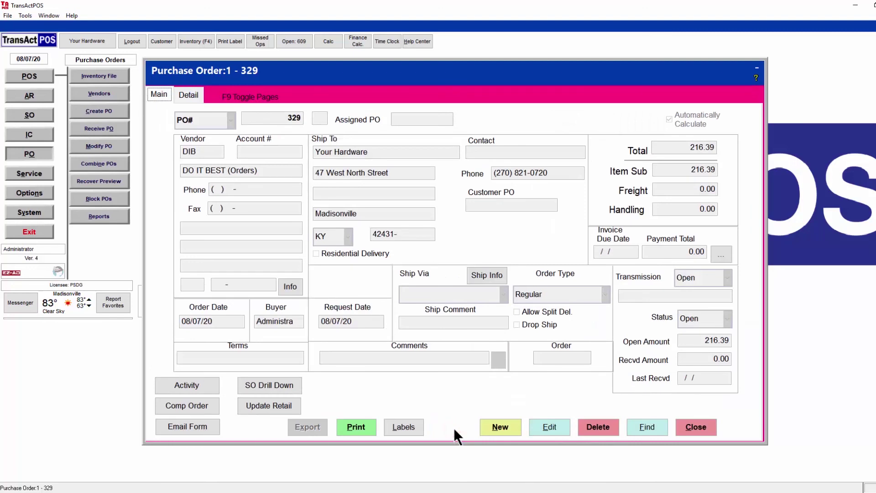